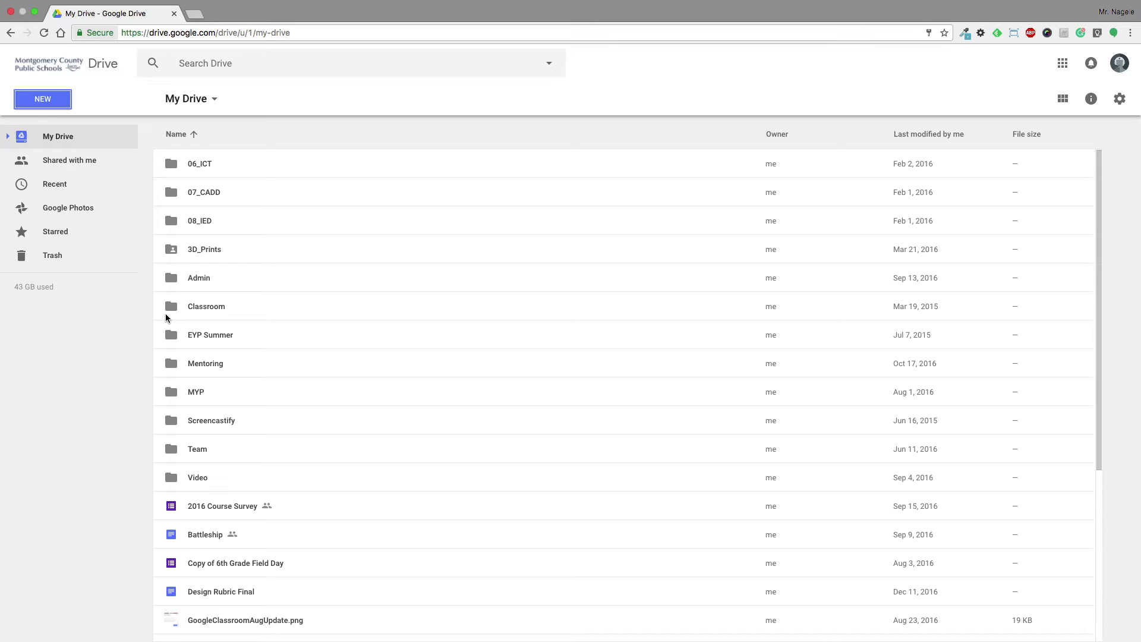
Step: From Google Drive's NEW > More menu, start a blank Google Form
left_click(48, 102)
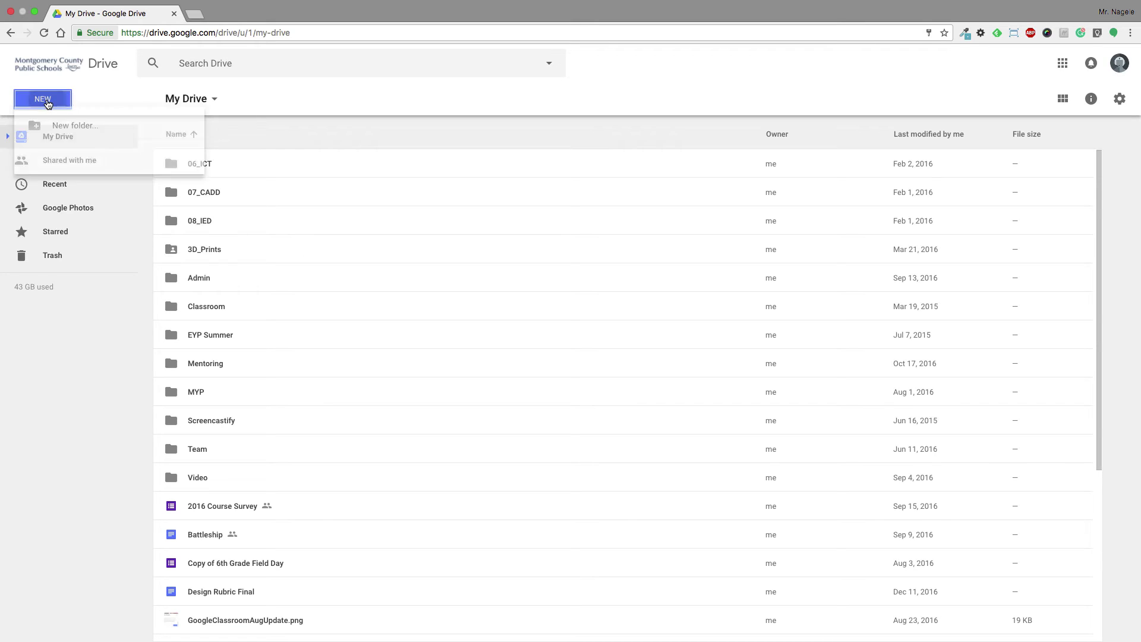
mouse_move(82, 267)
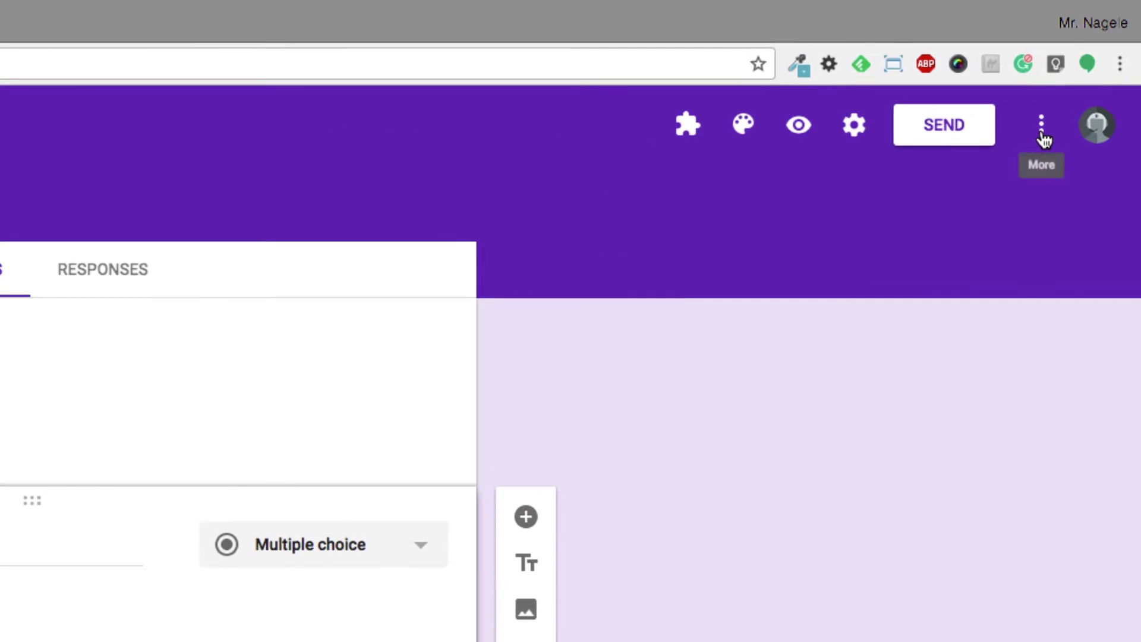
left_click(1079, 86)
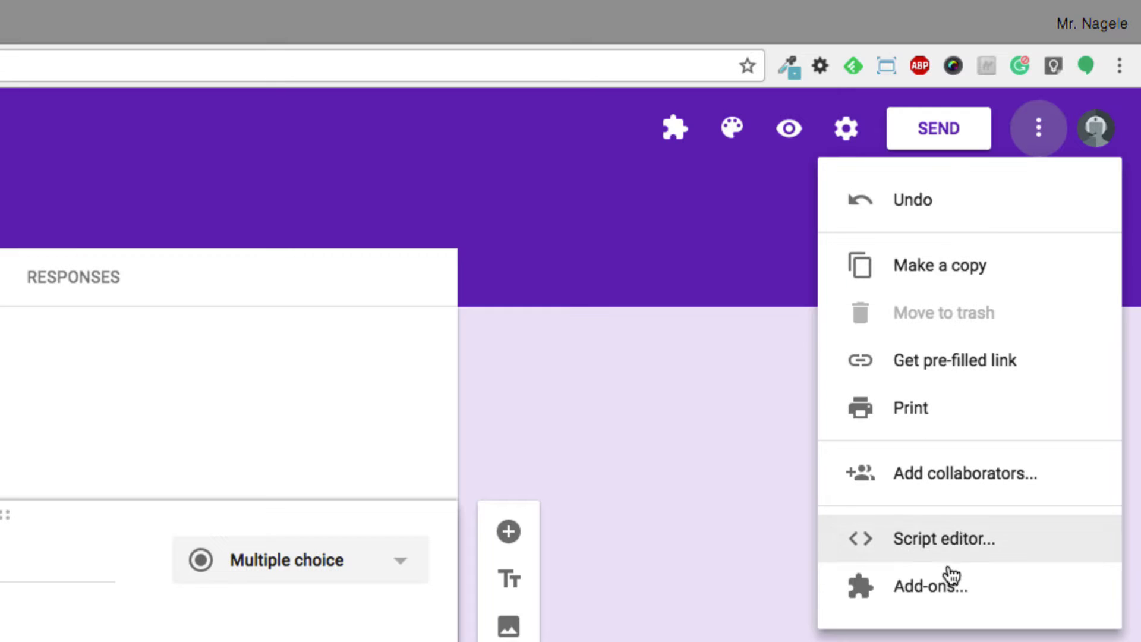
left_click(903, 601)
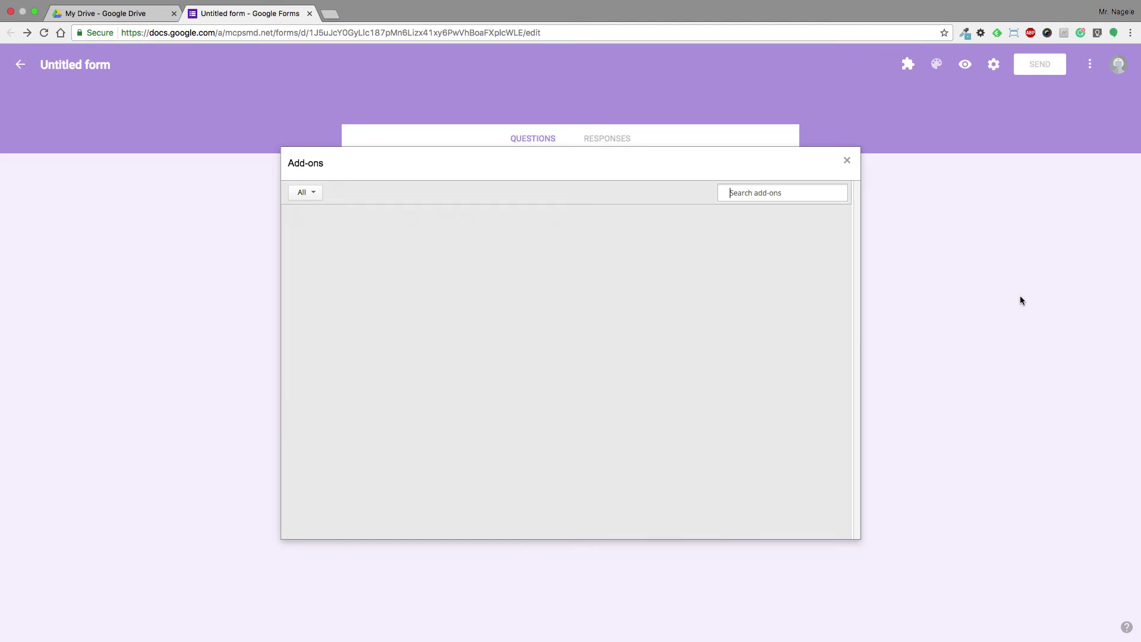
scroll(561, 262, "down", 8)
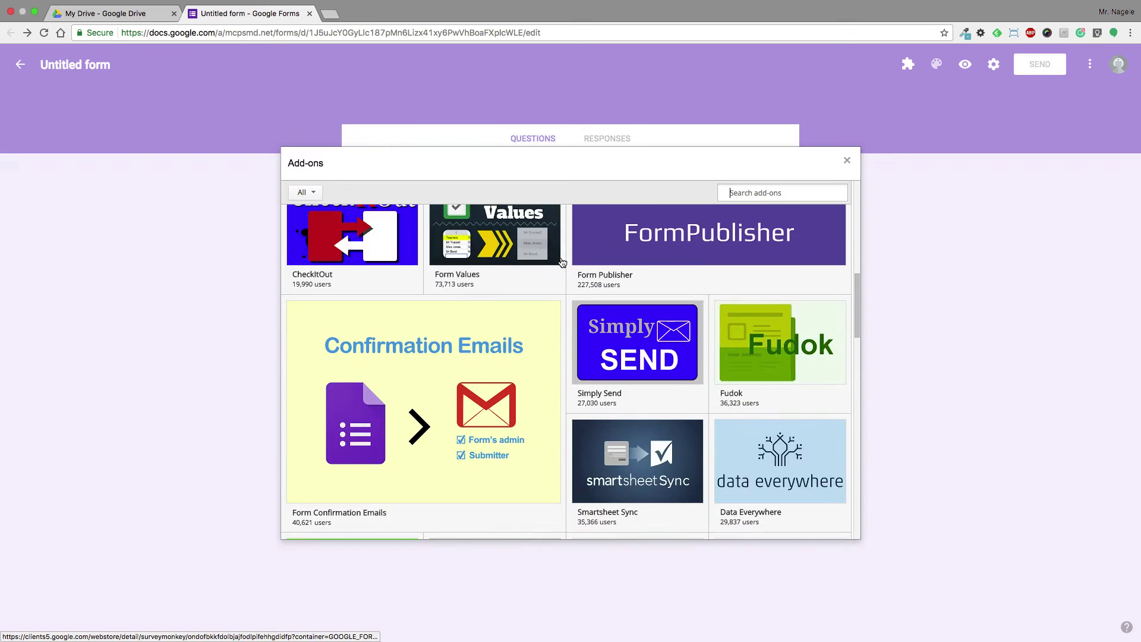
scroll(562, 262, "up", 8)
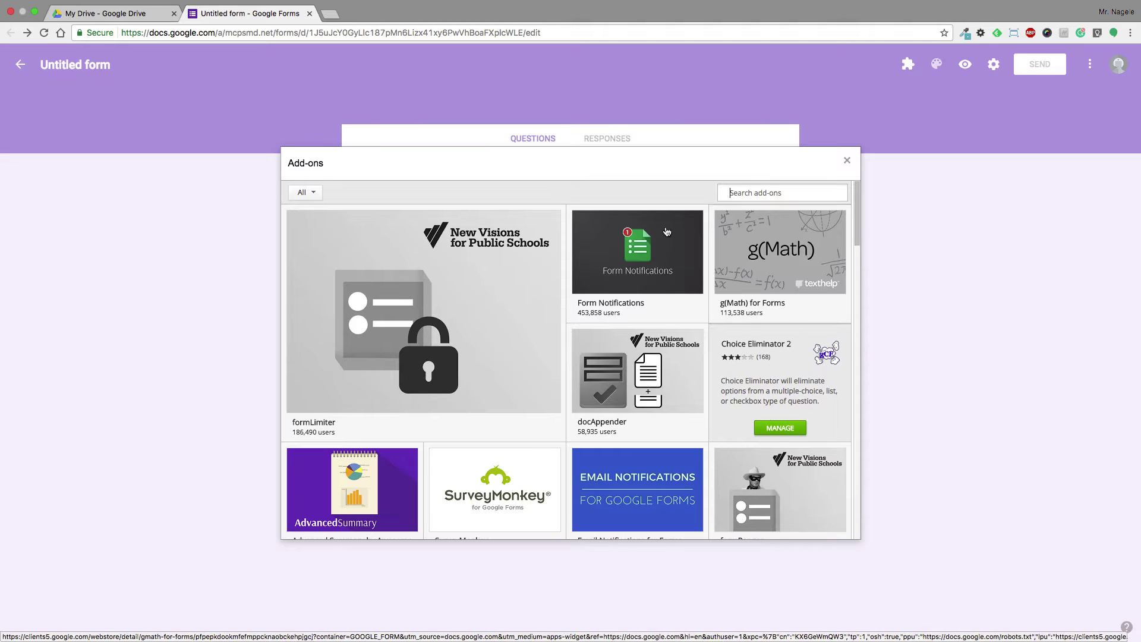
mouse_move(727, 213)
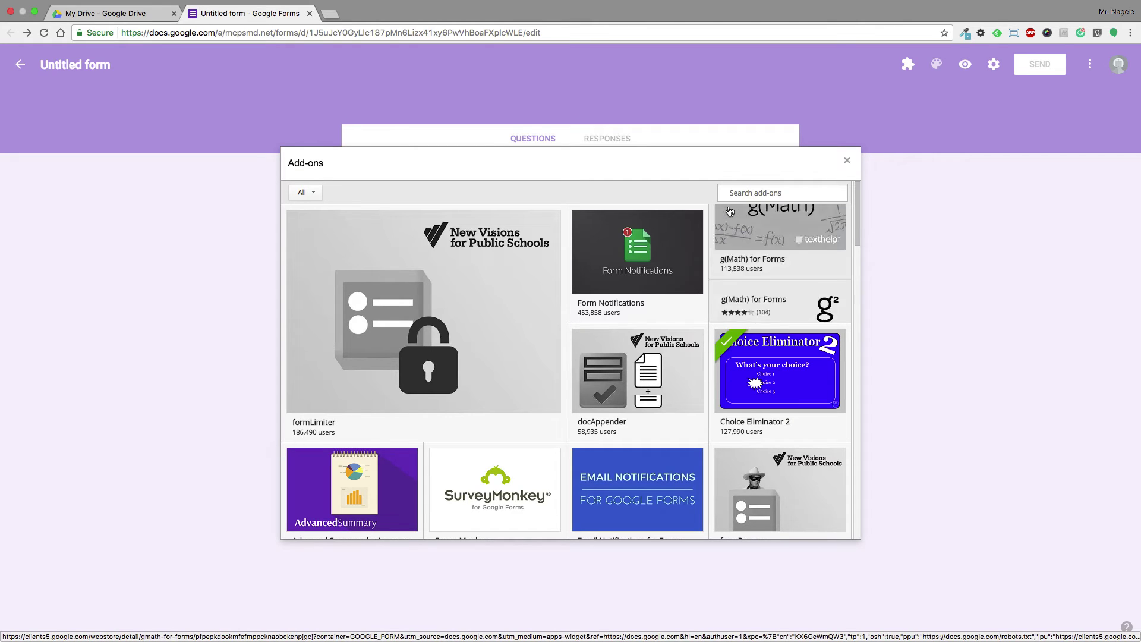
mouse_move(759, 397)
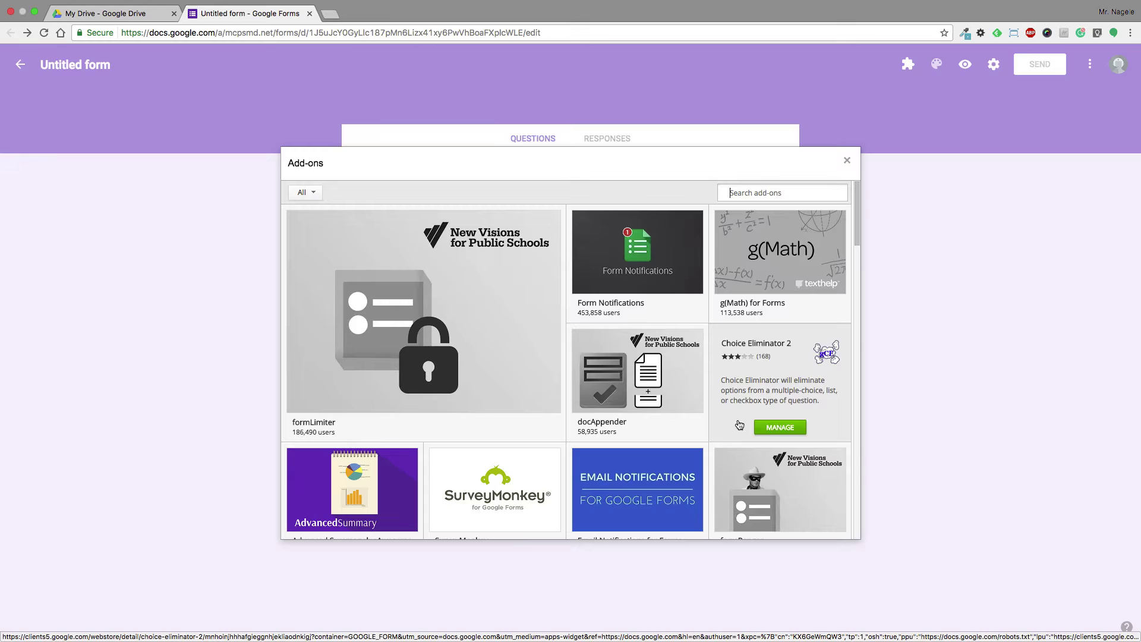
left_click(847, 160)
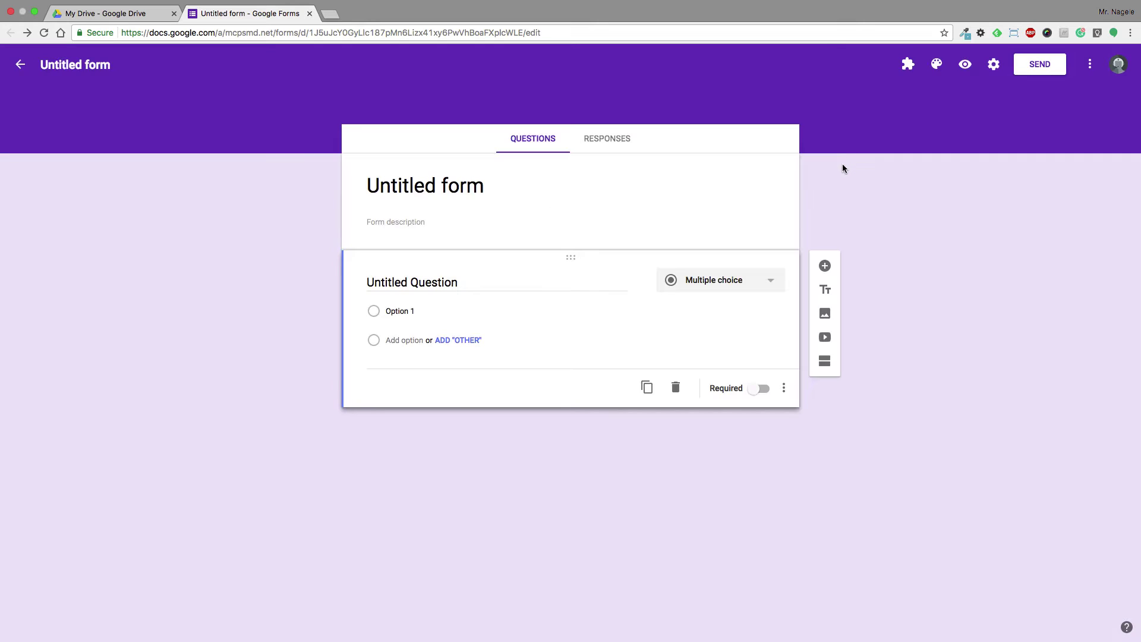
Step: Title the form 'Example' and set the question to 'Which activity would you like to do?'
left_click(432, 188)
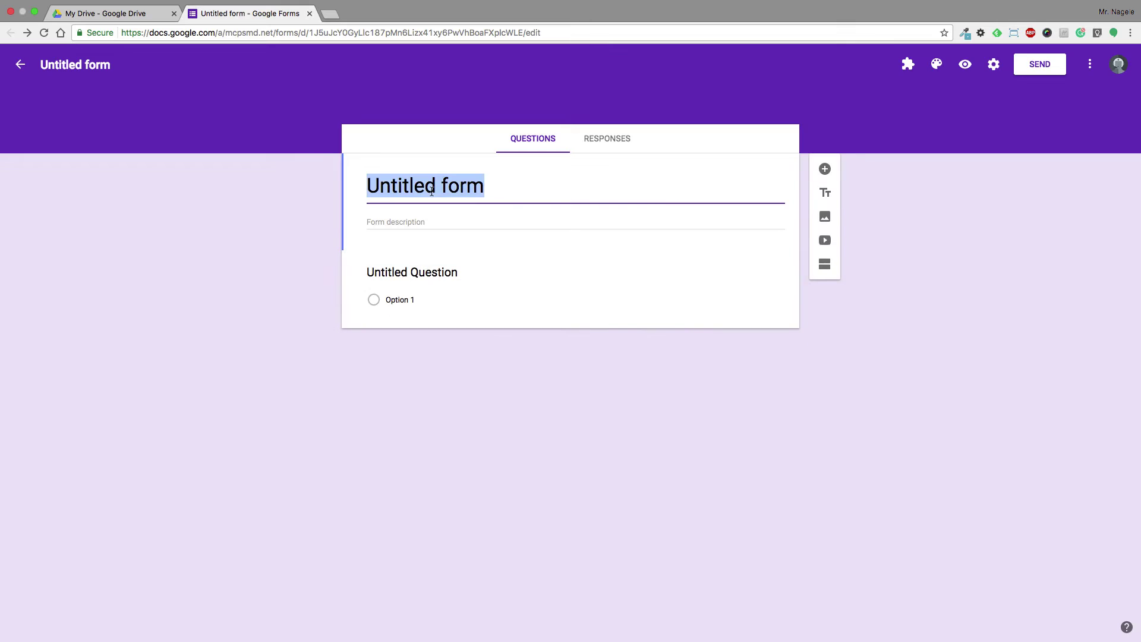
type("Example")
left_click(412, 272)
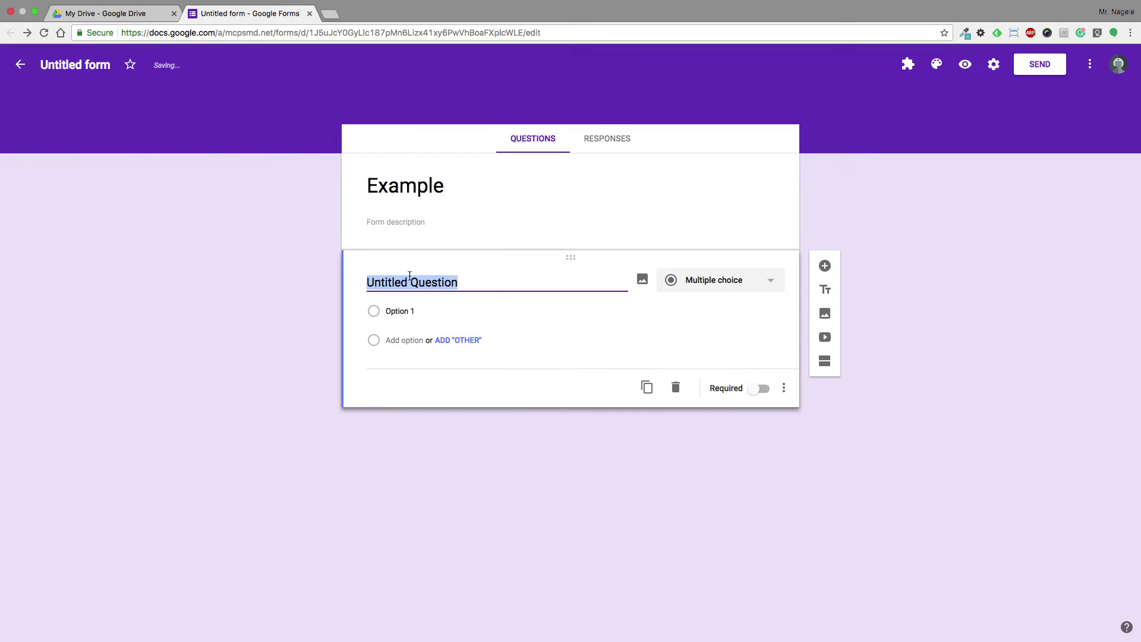
type("Which activity would you like to do?")
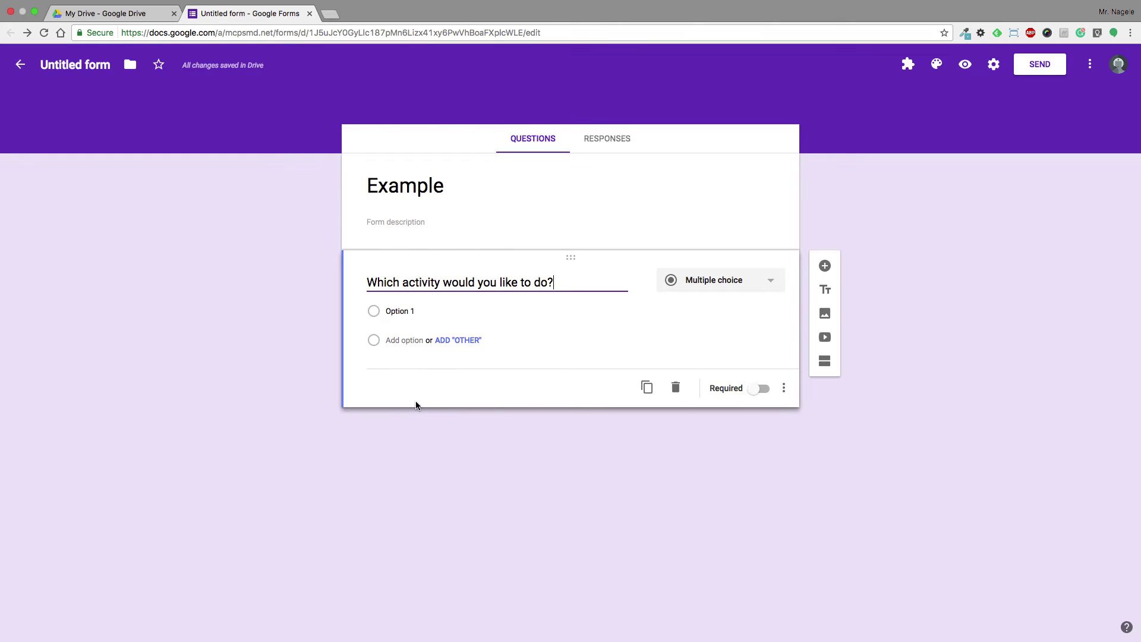
Step: Keep the Multiple choice type and paste the six activity options over Option 1
left_click(716, 289)
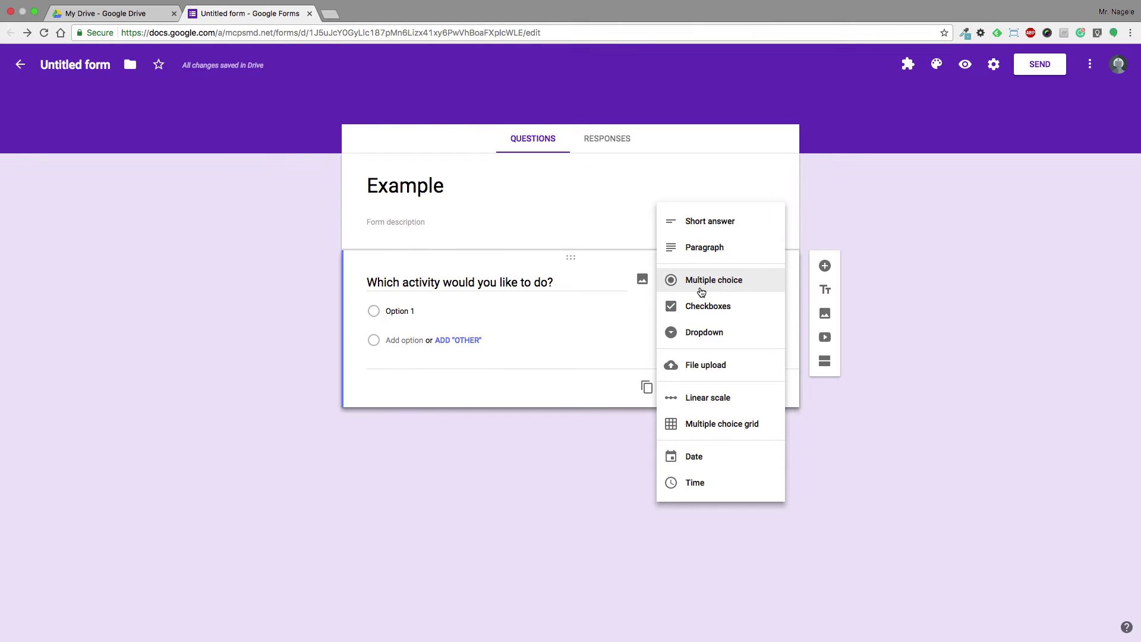
left_click(414, 311)
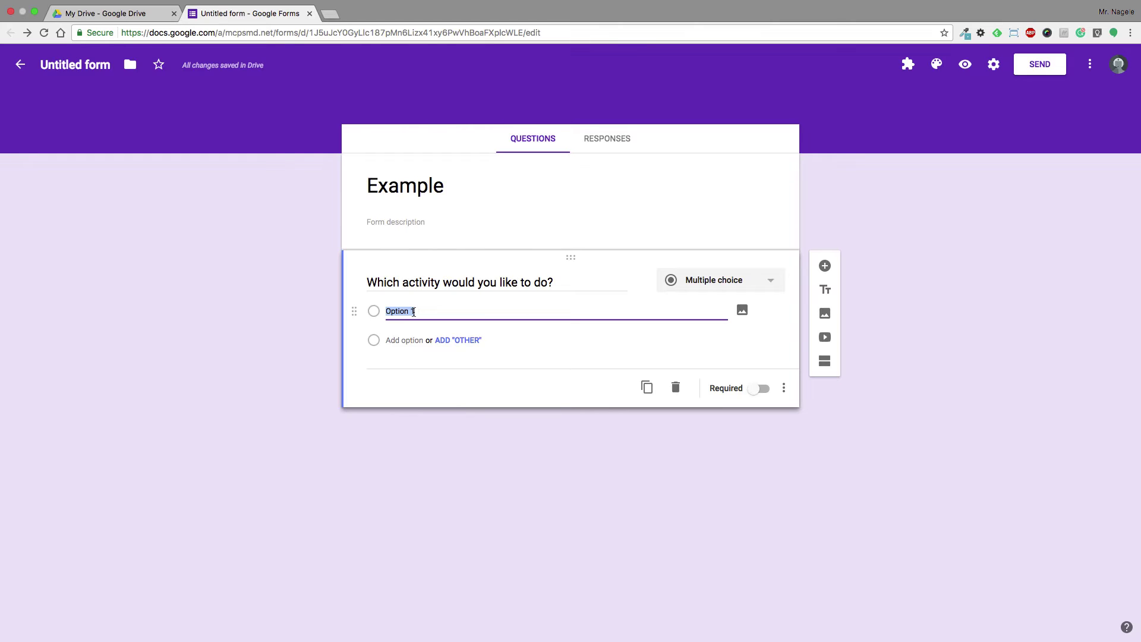
key("super+v")
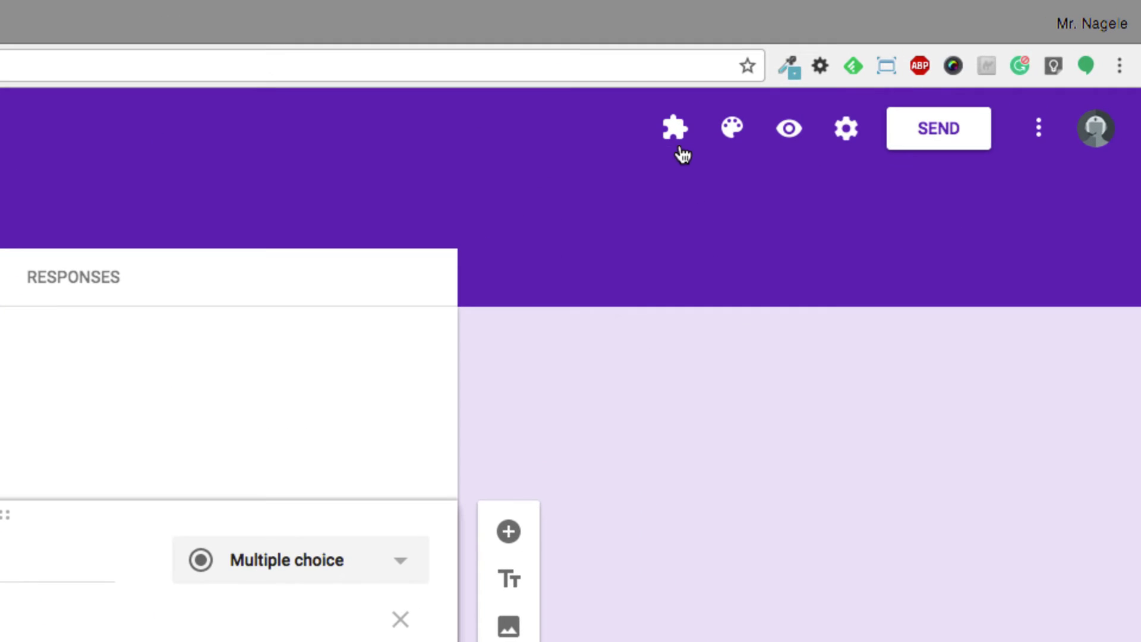
Step: Launch Choice Eliminator 2's Configure panel from Add-ons and dismiss the author's note
left_click(679, 138)
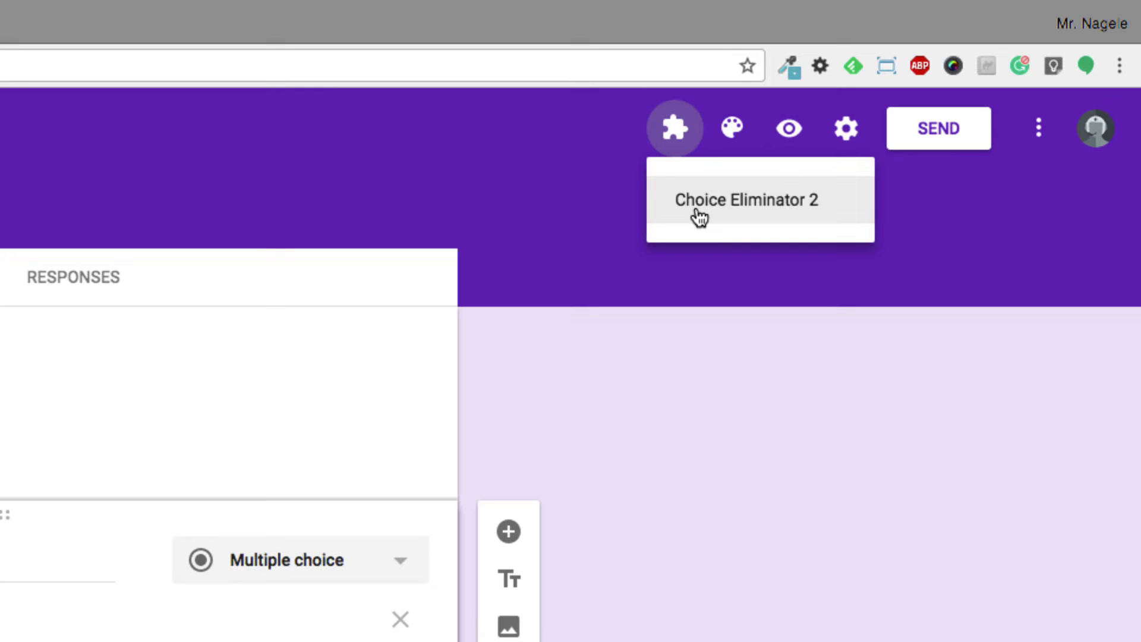
left_click(699, 212)
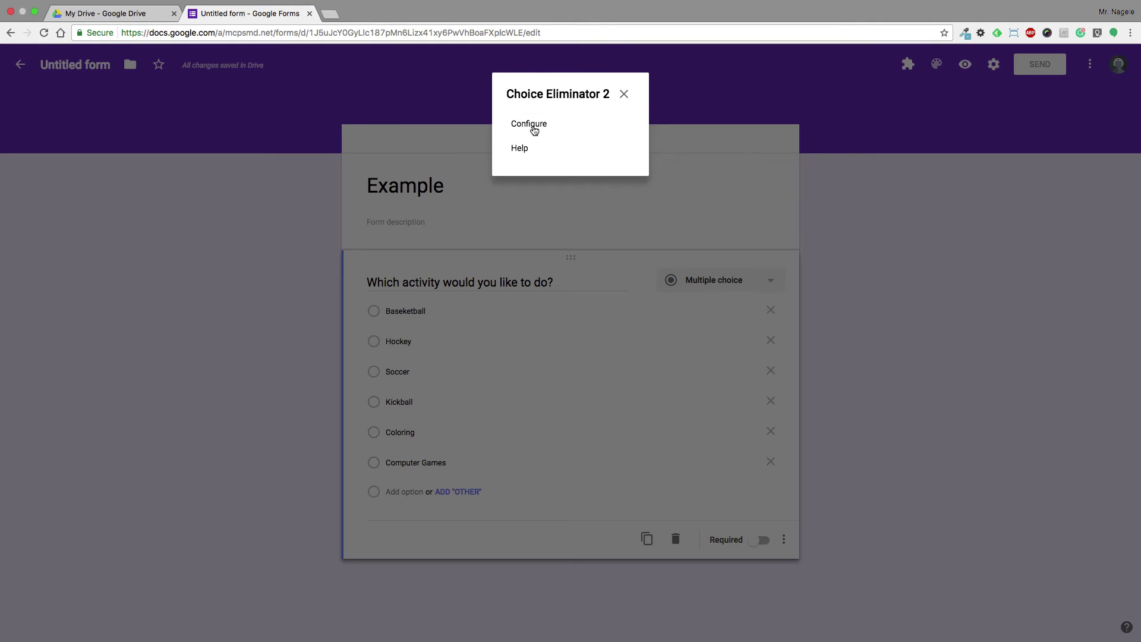
left_click(533, 130)
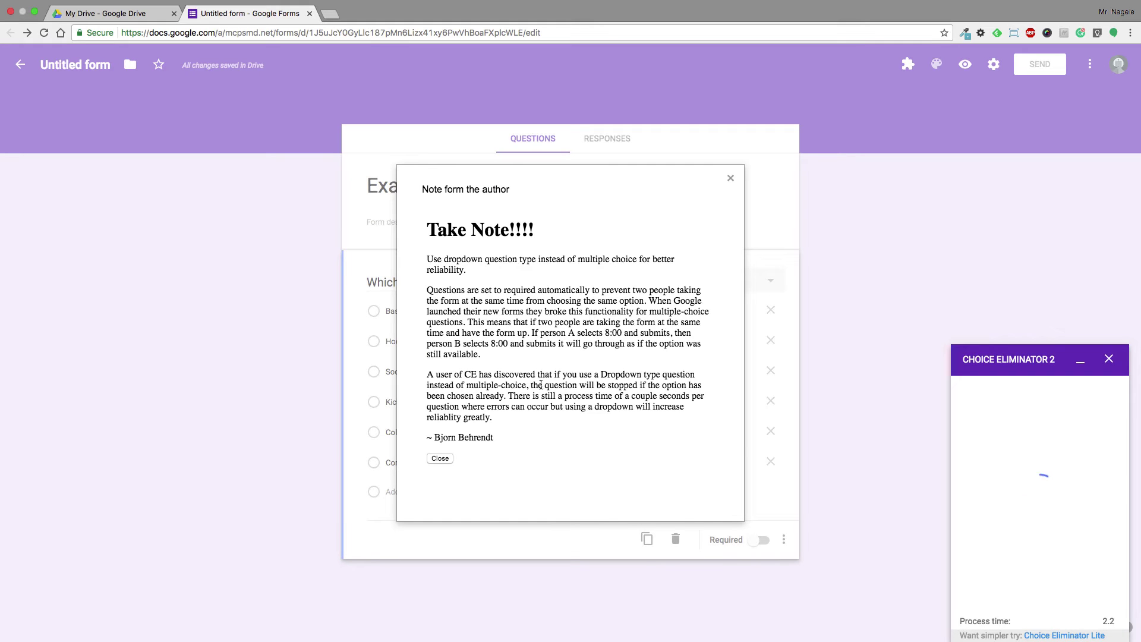
left_click(730, 178)
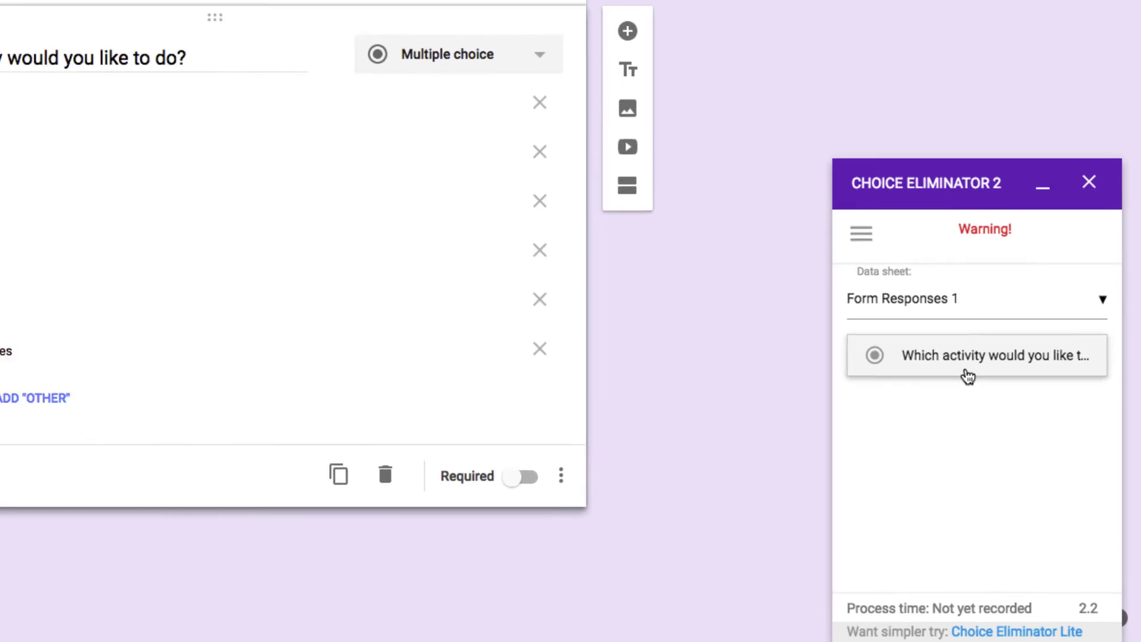
Step: Enable Eliminate Choices on the activity question, review each option's limit of 1, and close the panel
left_click(966, 371)
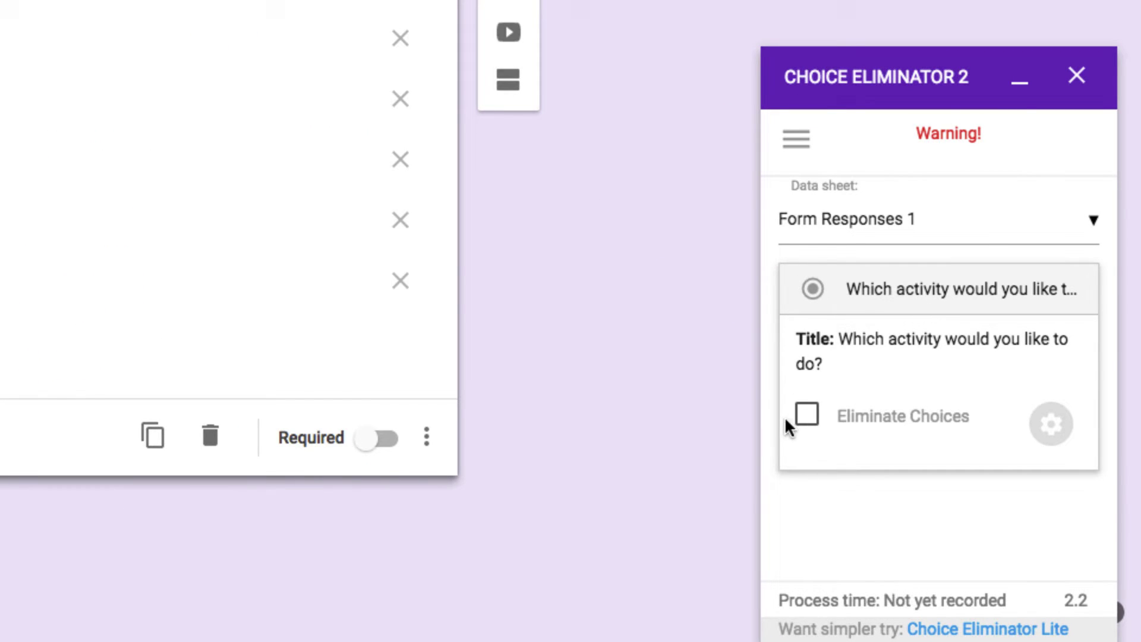
left_click(805, 422)
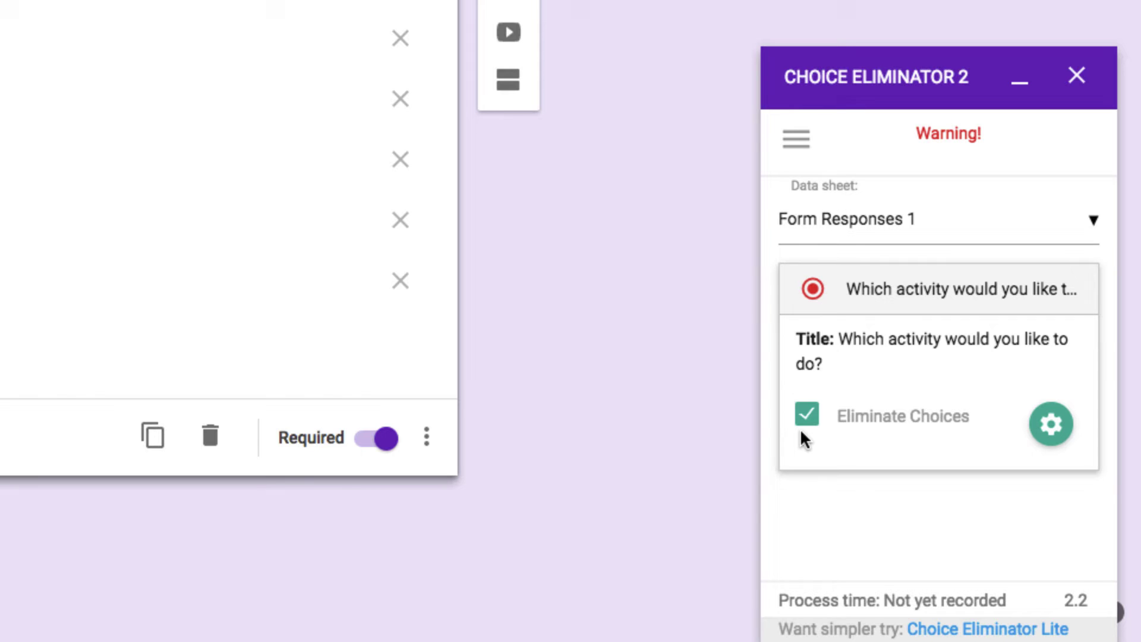
left_click(1064, 446)
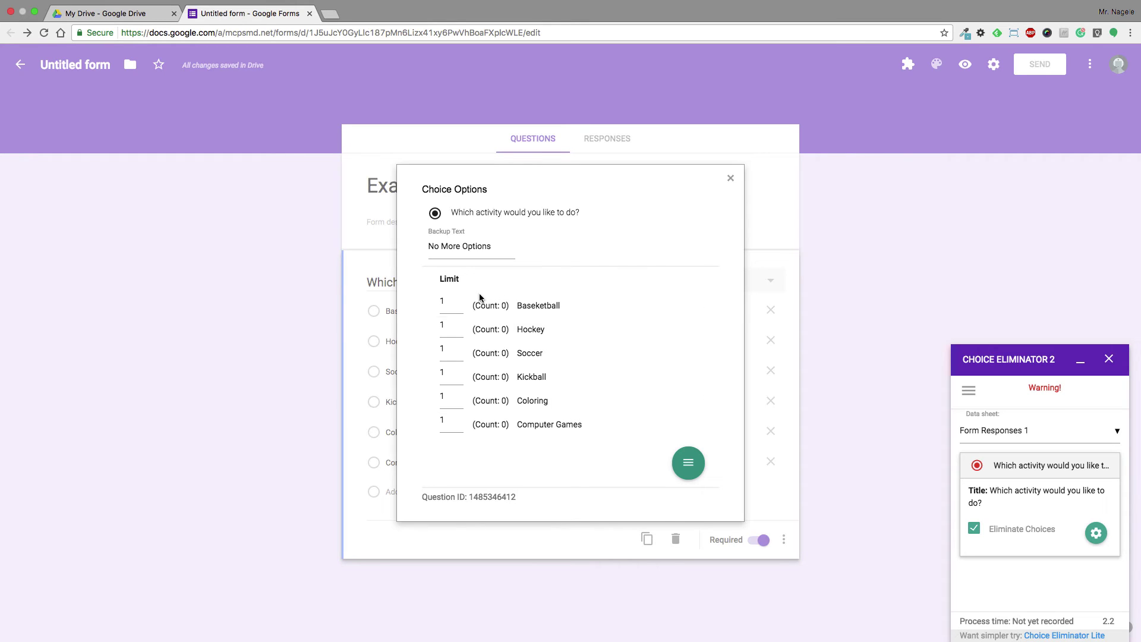
left_click(730, 179)
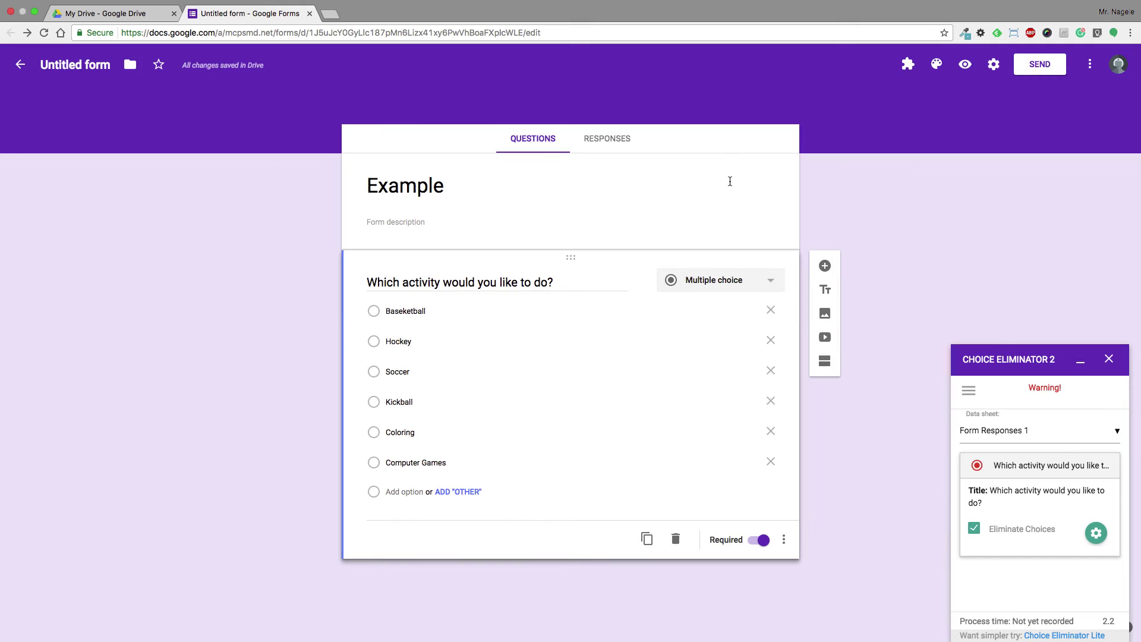
left_click(1108, 359)
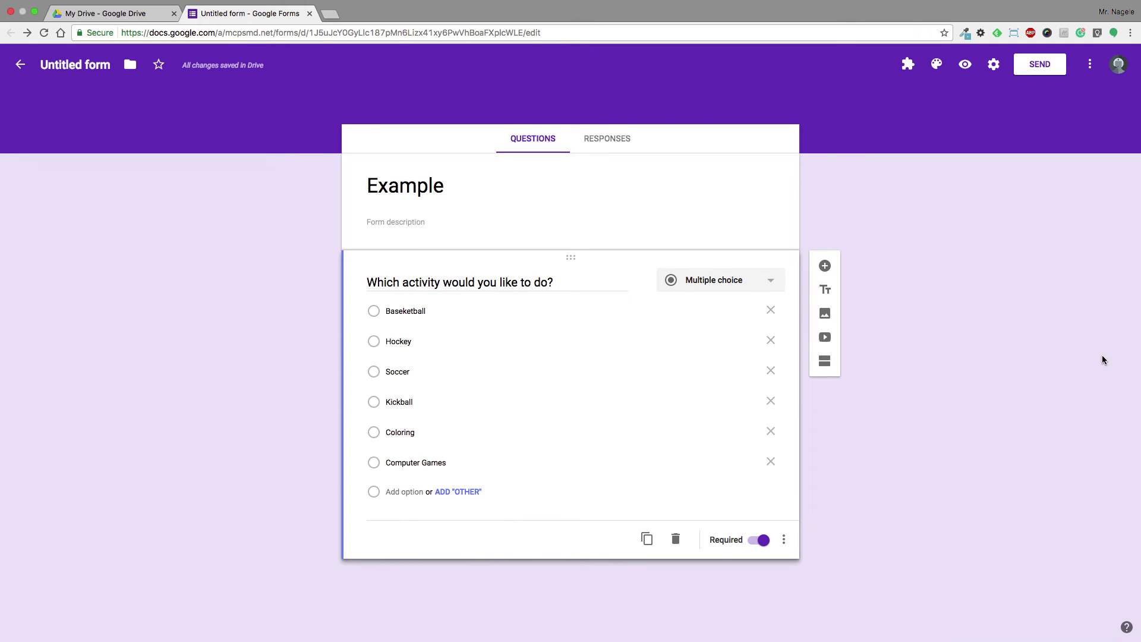
Step: Get the form's shareable link from Send and open the live form
left_click(1038, 65)
left_click(507, 155)
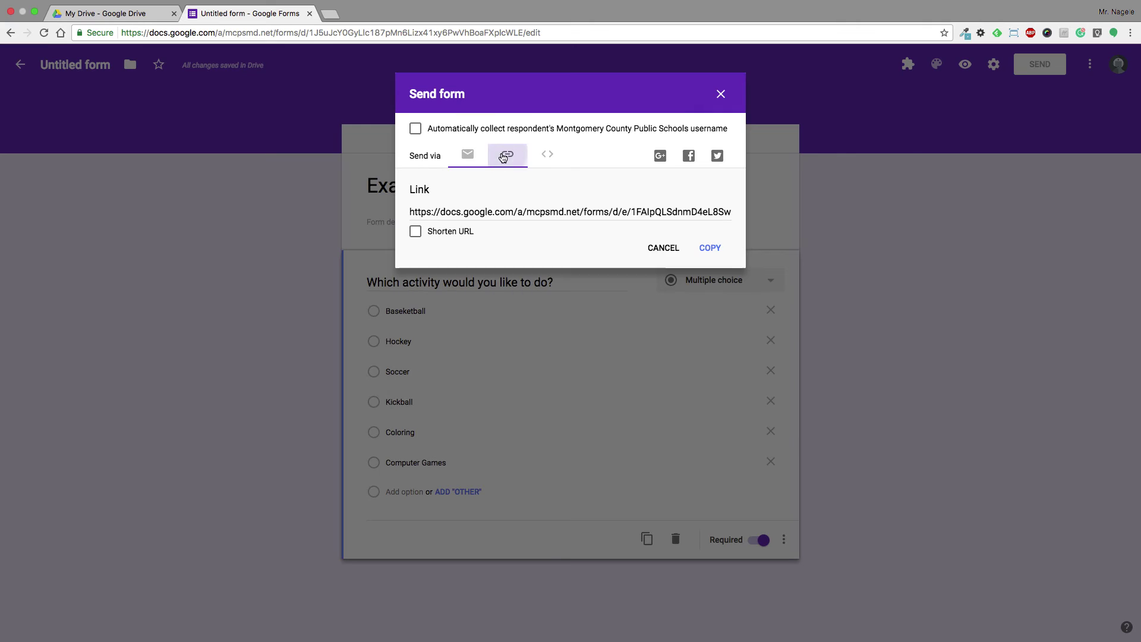
left_click(468, 215)
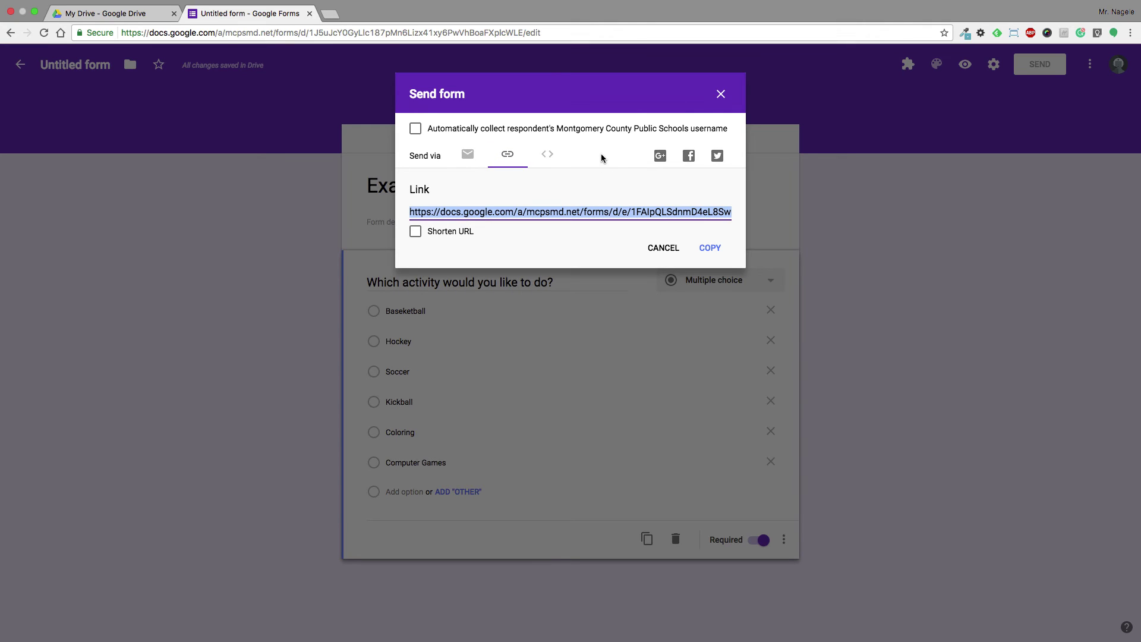
left_click(720, 96)
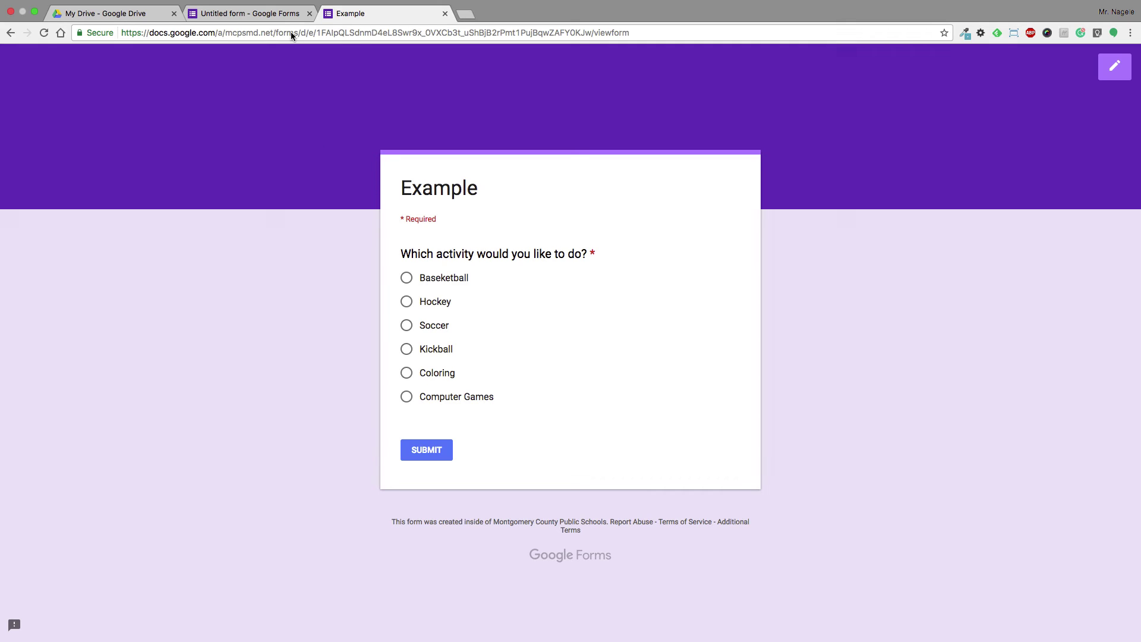
Step: Submit a Hockey response, start another response, and return to the editor
left_click(407, 302)
left_click(443, 457)
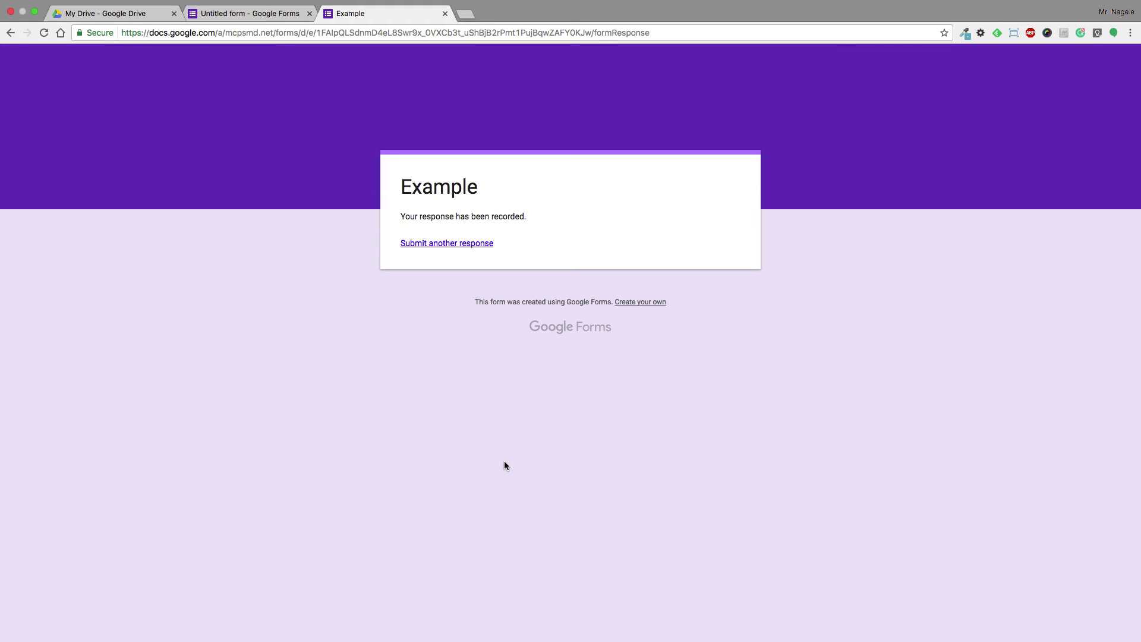
left_click(444, 245)
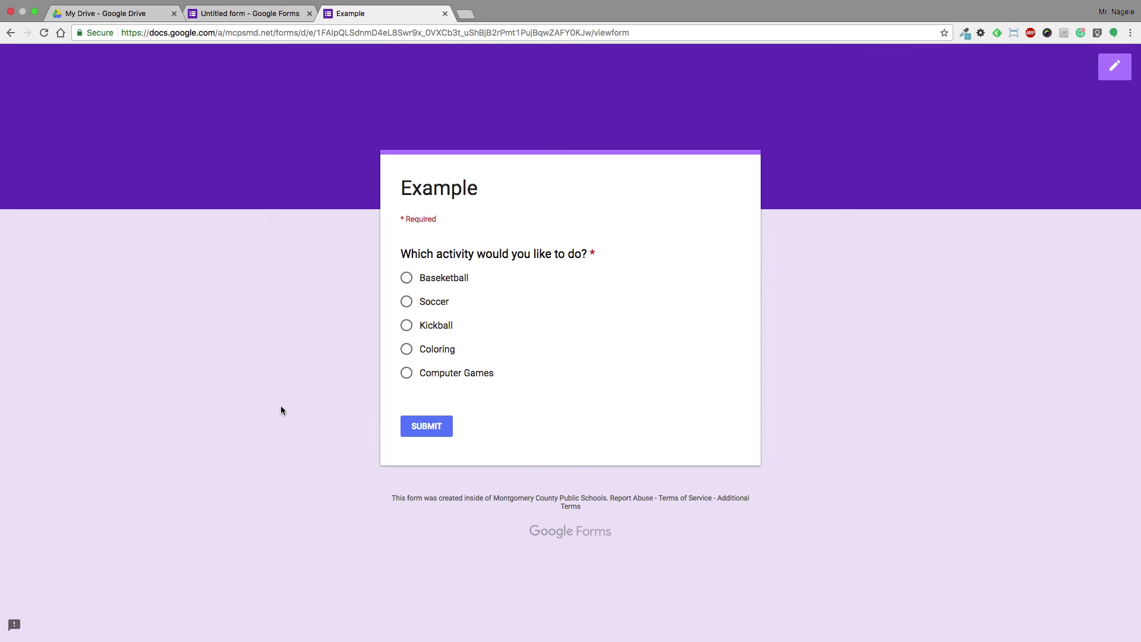
key("ctrl+shift+Tab")
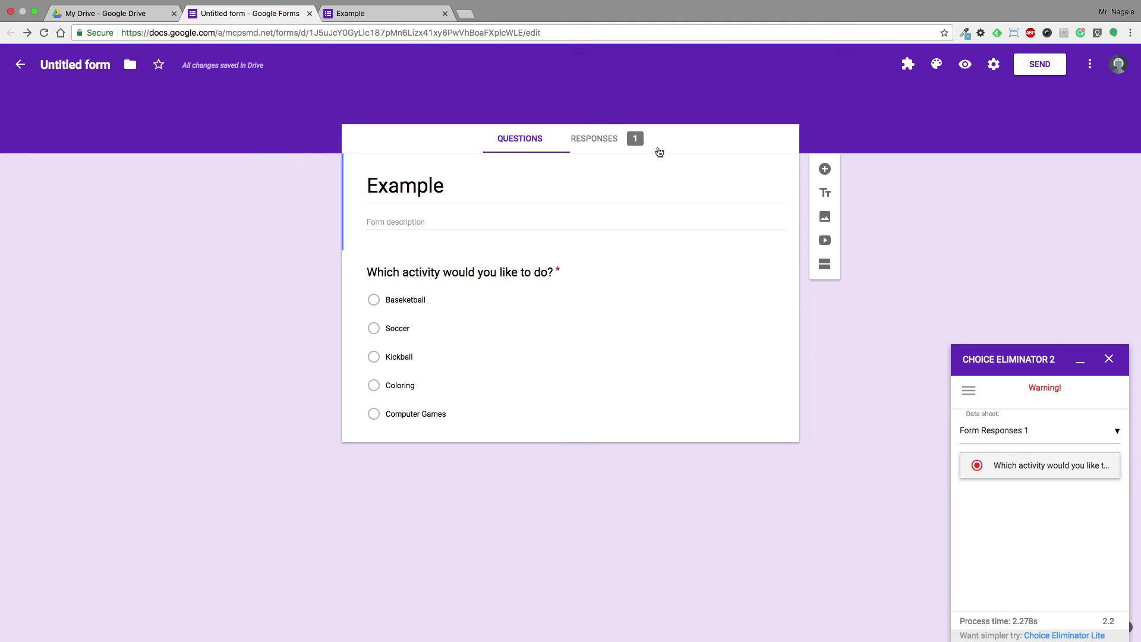
Step: Verify in Choice Options that Hockey's count is 1, then switch to the live Example tab
left_click(973, 469)
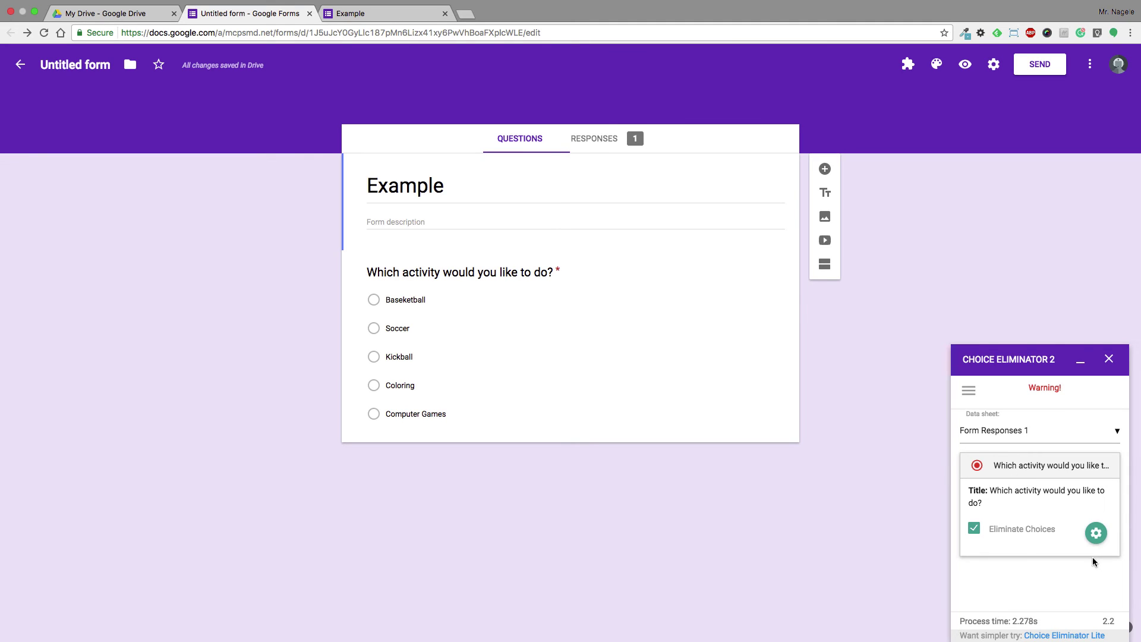
left_click(1096, 535)
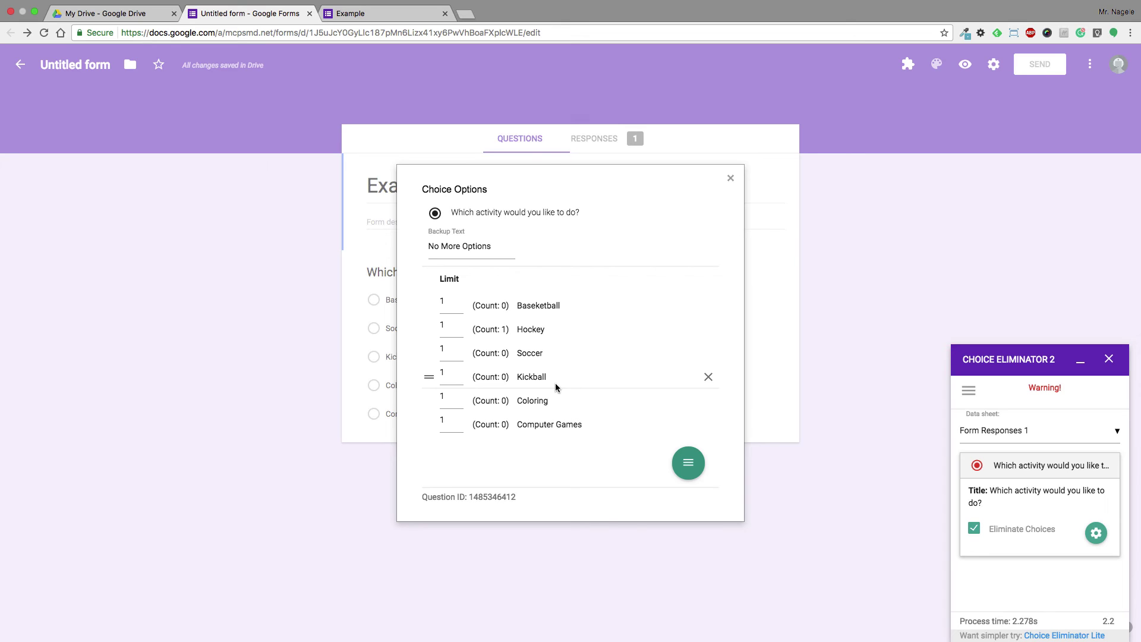
mouse_move(671, 471)
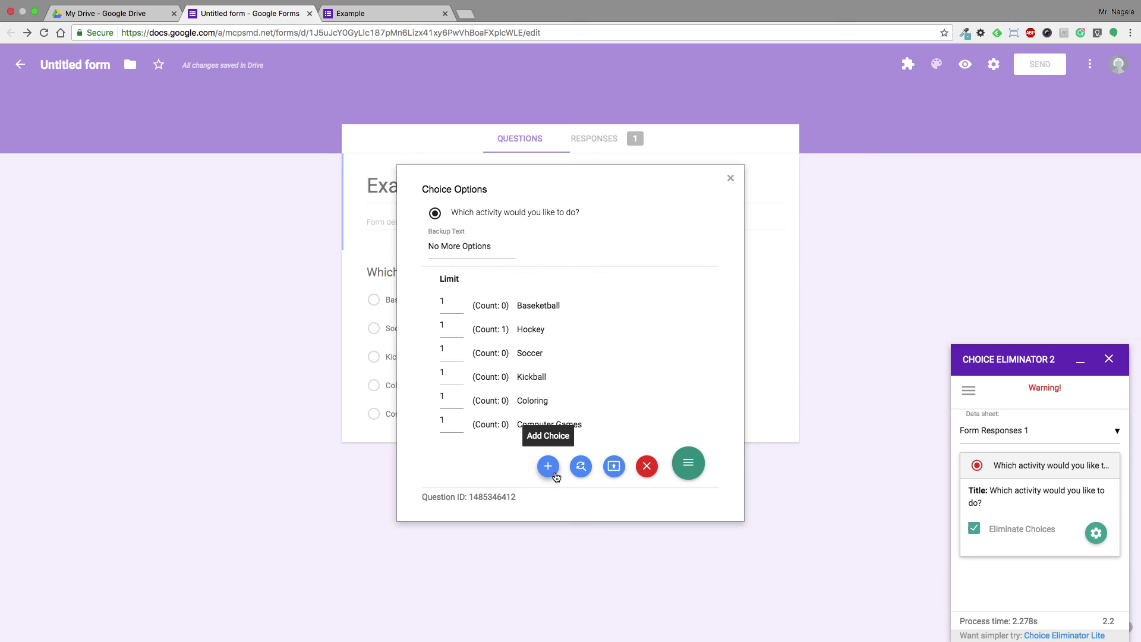
left_click(380, 13)
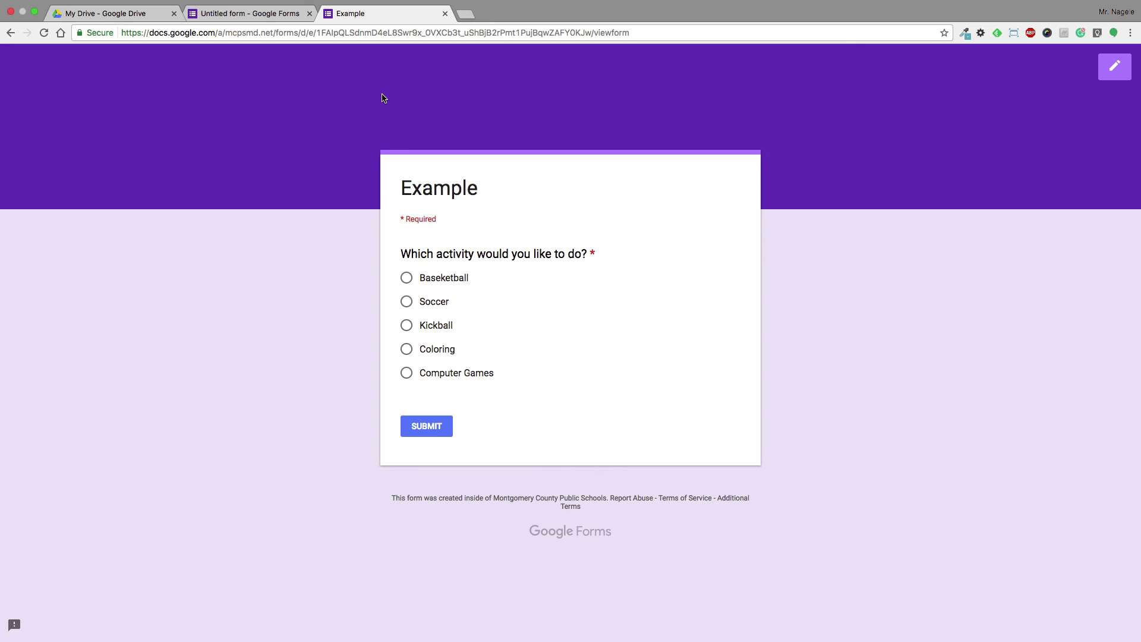
Step: Submit Basketball twice until it disappears from the choices, then return to the editor
left_click(406, 277)
left_click(426, 427)
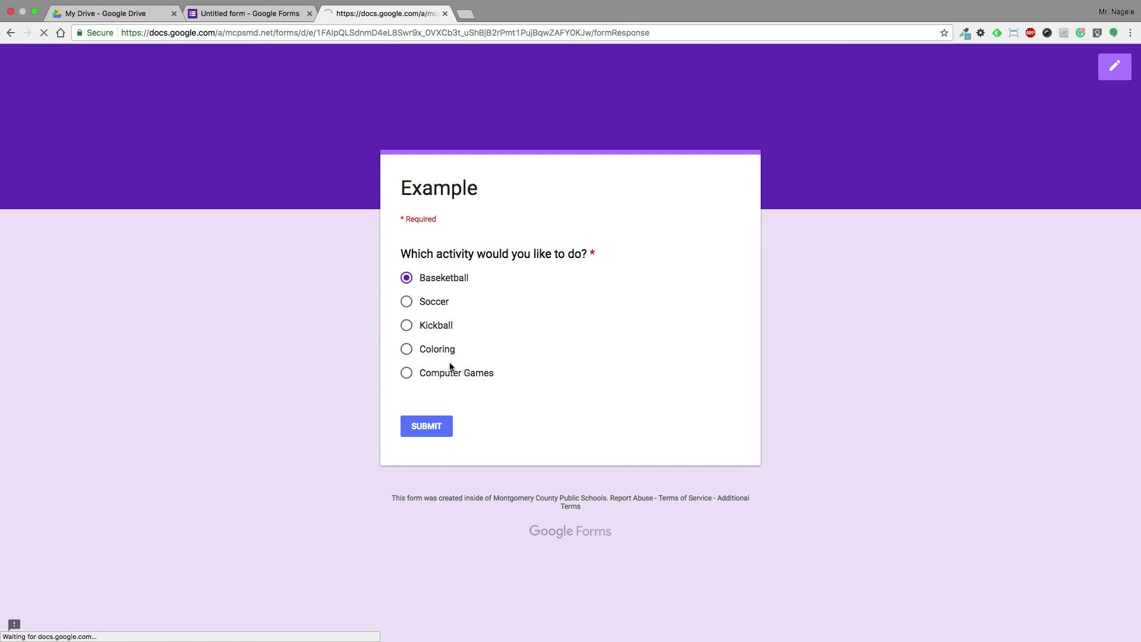
left_click(476, 244)
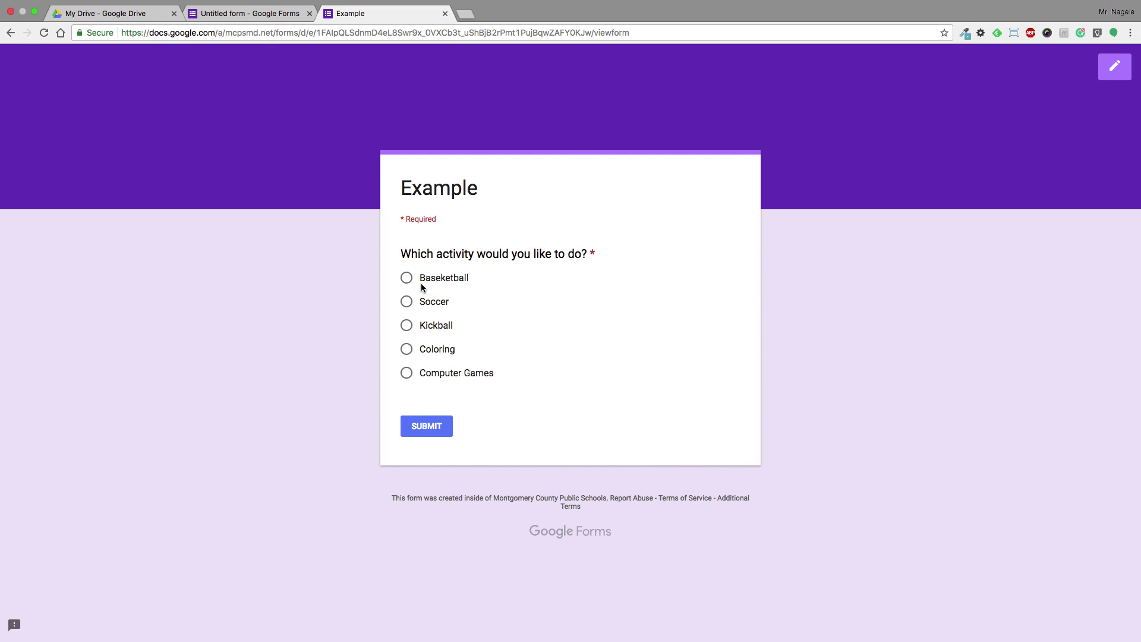
left_click(406, 279)
left_click(433, 431)
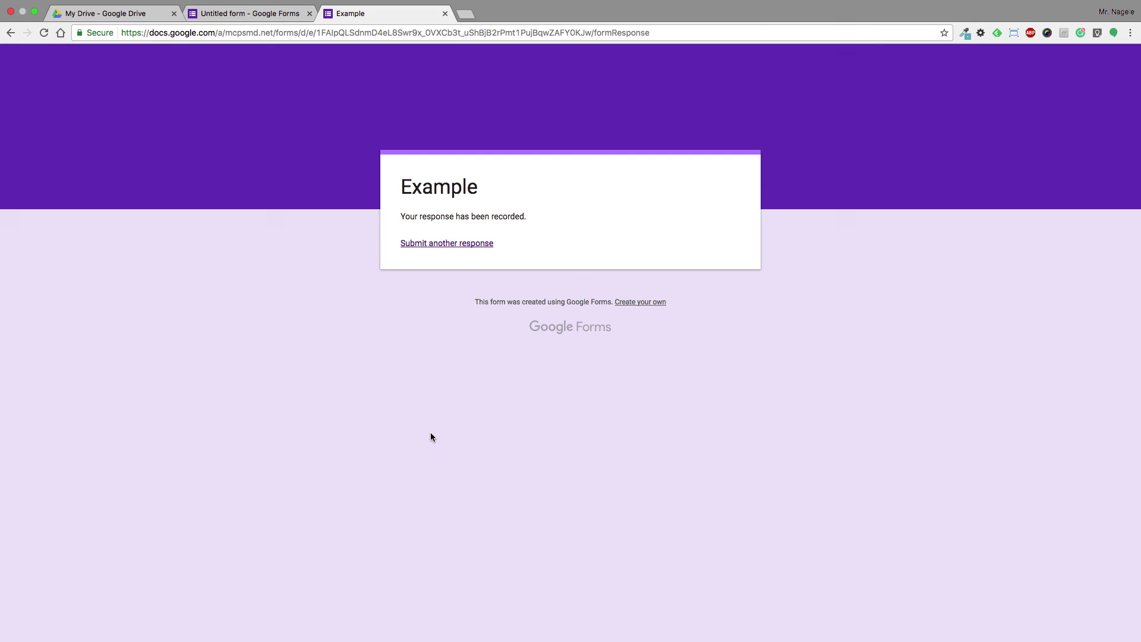
left_click(451, 246)
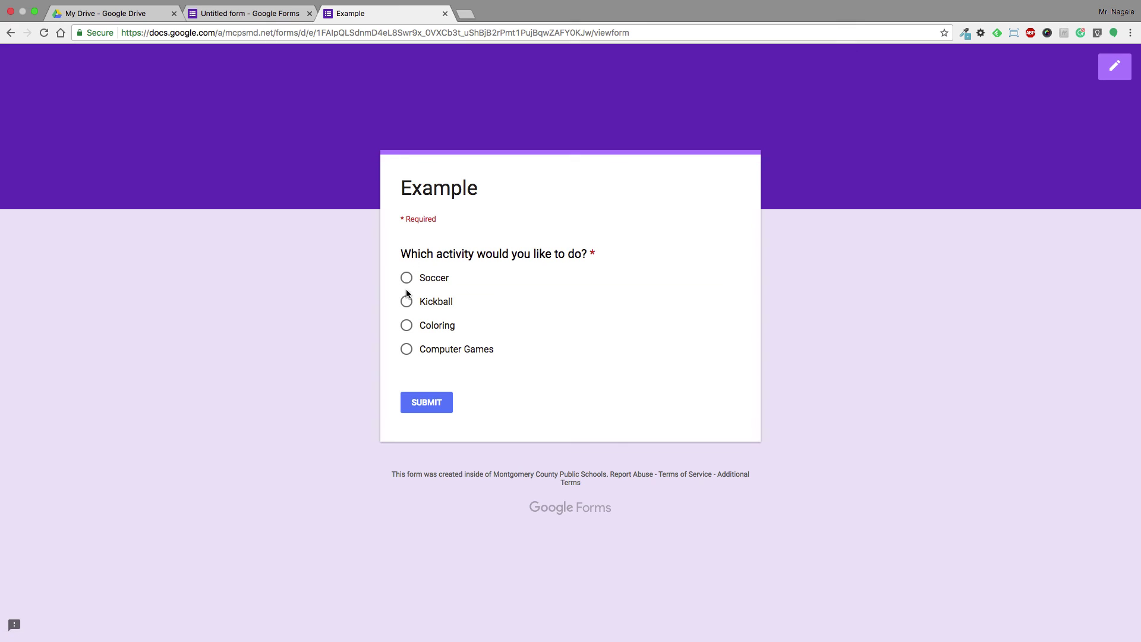
left_click(265, 14)
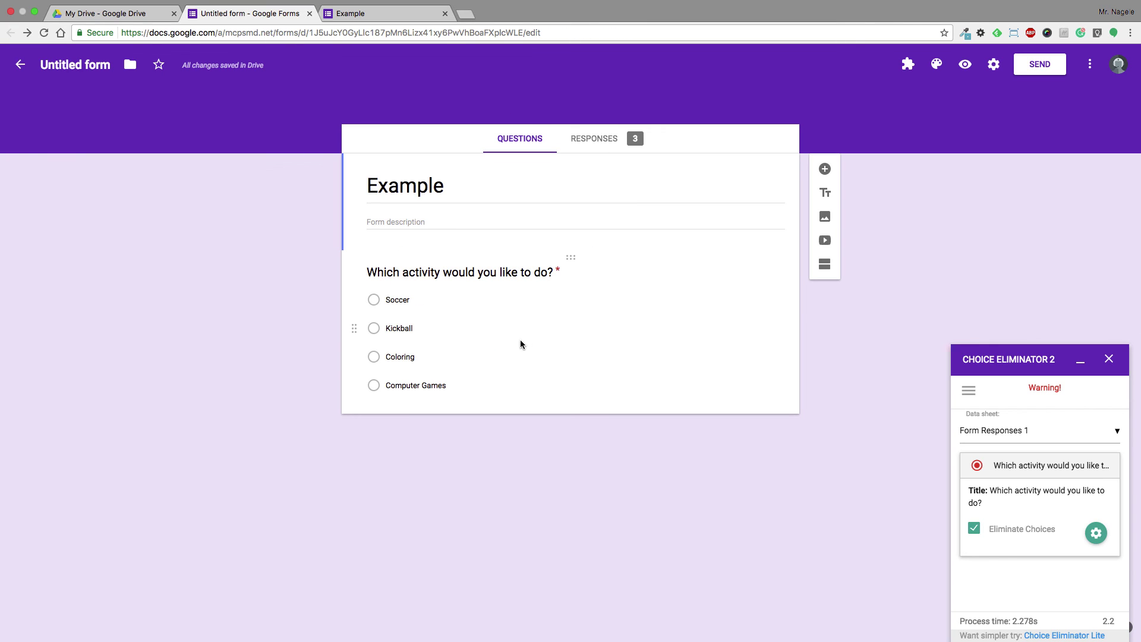